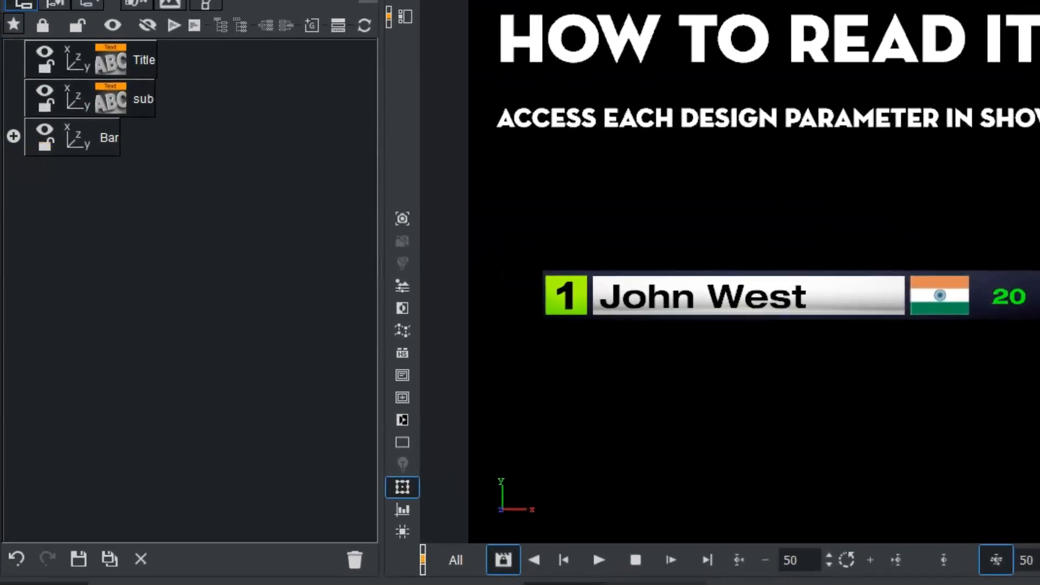
# Expand the Bar container in the scene tree and inspect its bardata and bardesign children, ending with Bar selected.
pyautogui.click(14, 137)
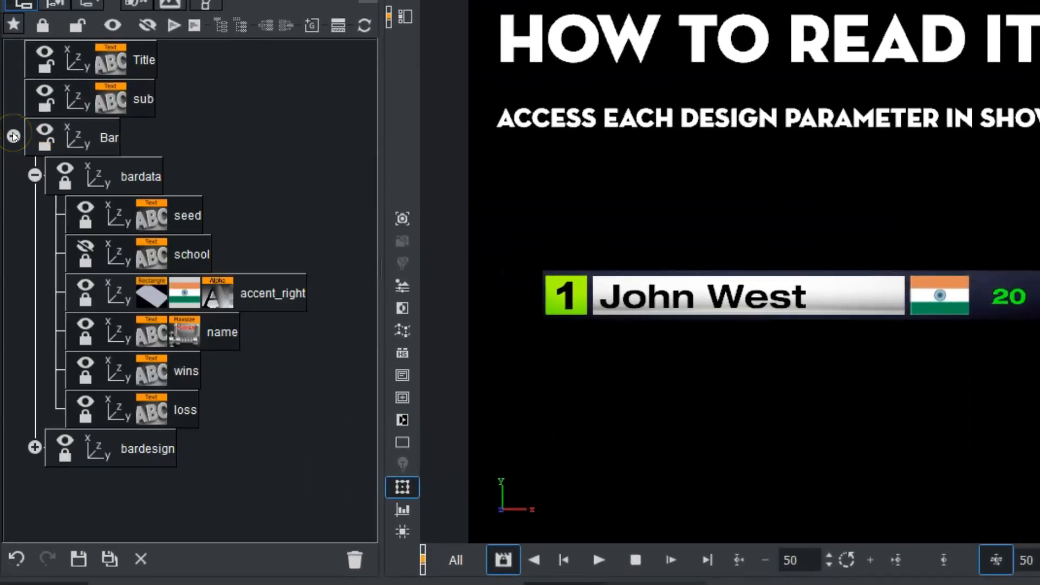
pyautogui.click(61, 167)
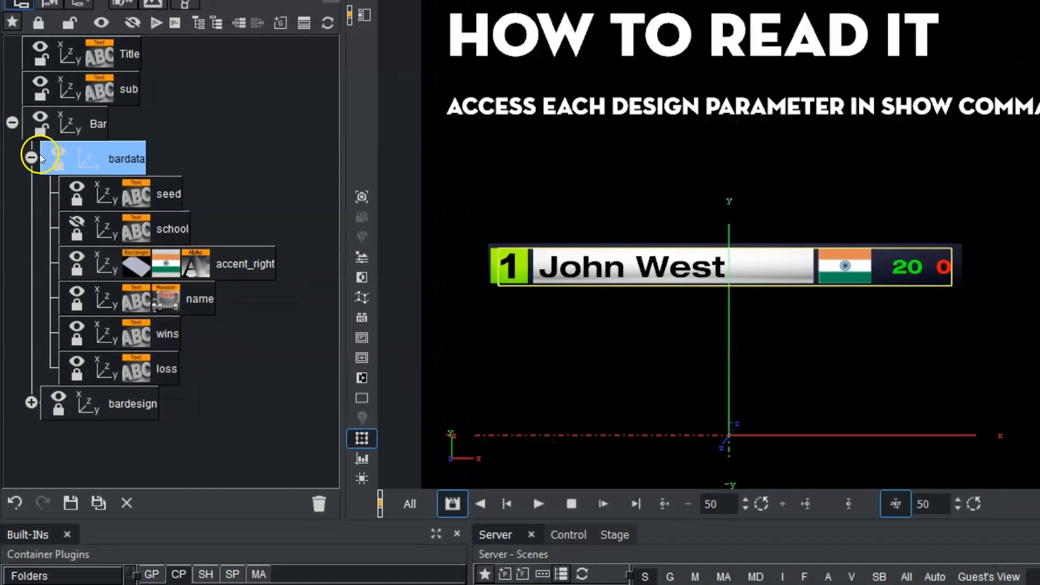
pyautogui.click(31, 158)
pyautogui.click(142, 208)
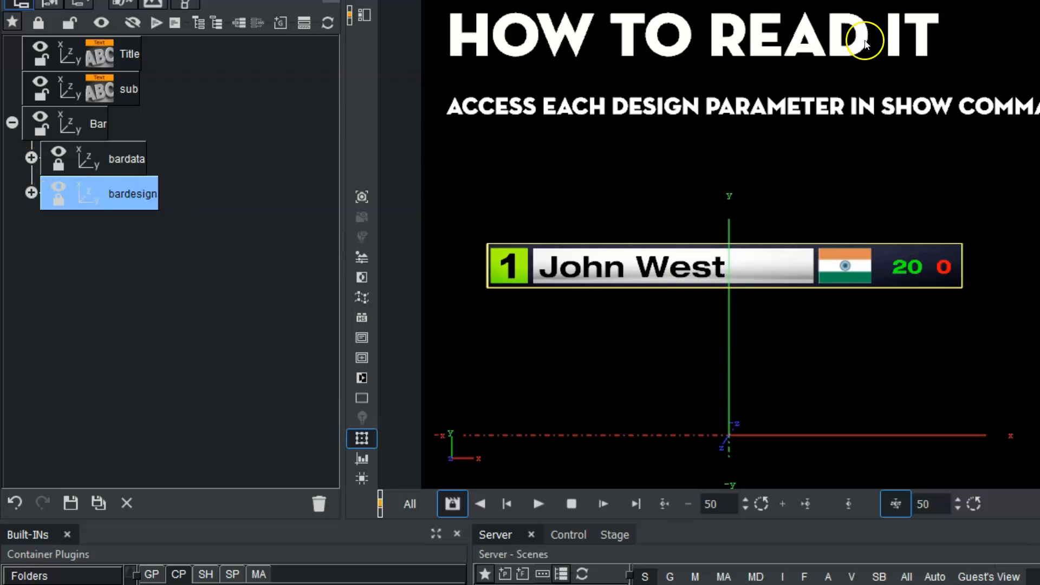
pyautogui.click(100, 122)
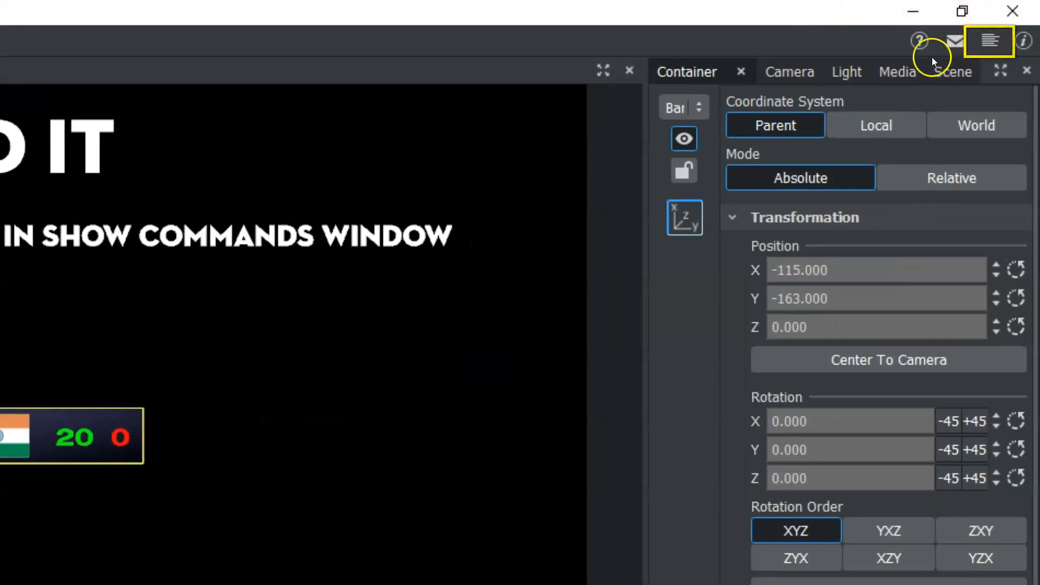
# Open the engine console and send MAIN_SCENE*TREE*$Bar*TRANSFORMATION*POSITION SET 150 34 -10 to move the Bar container.
pyautogui.click(991, 39)
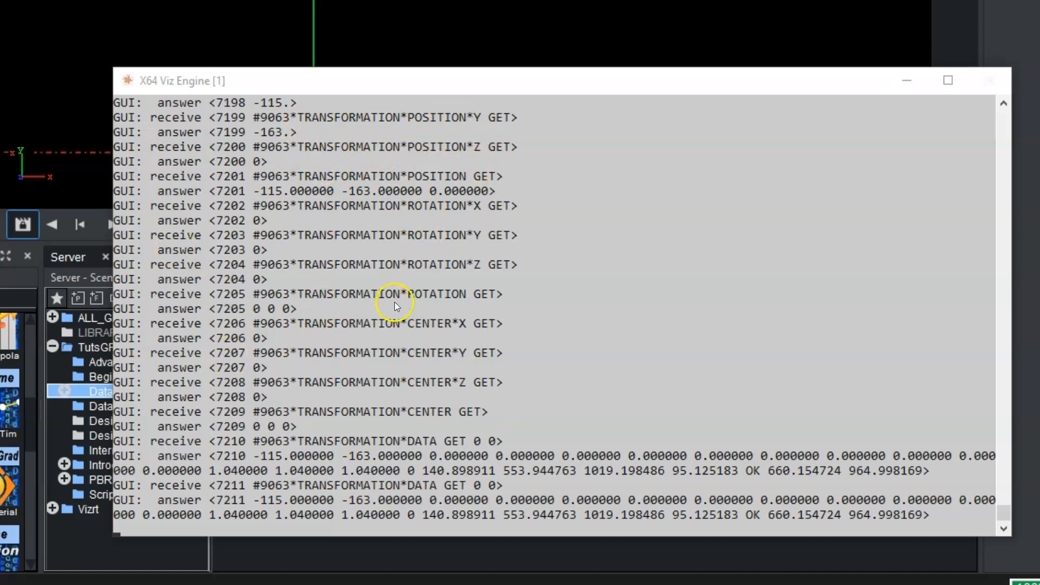
pyautogui.moveTo(416, 85); pyautogui.dragTo(403, 44)
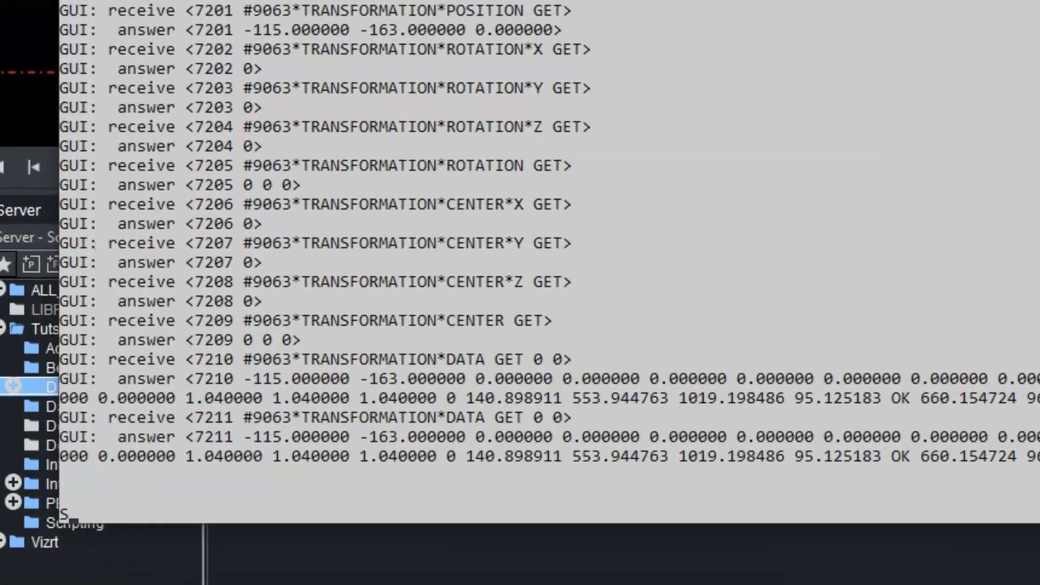
pyautogui.write('send MAIN')
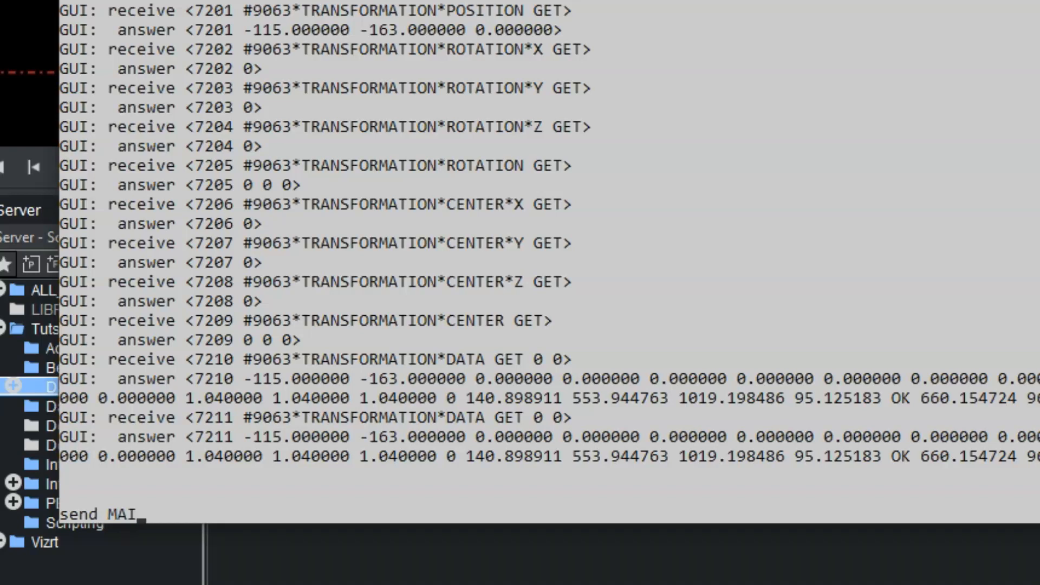
pyautogui.write('_SCENE*TR')
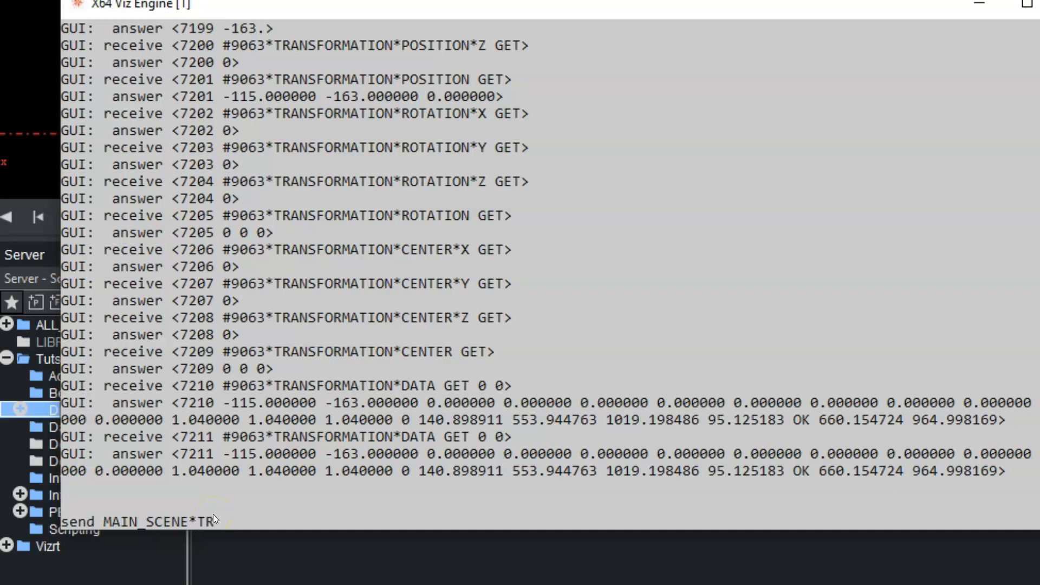
pyautogui.write('*')
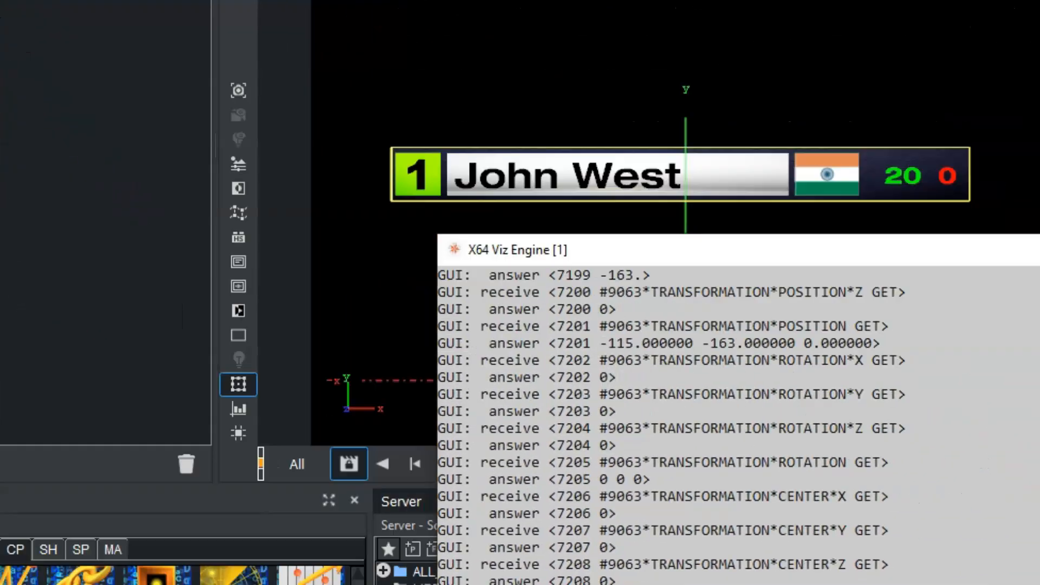
pyautogui.write('Bar')
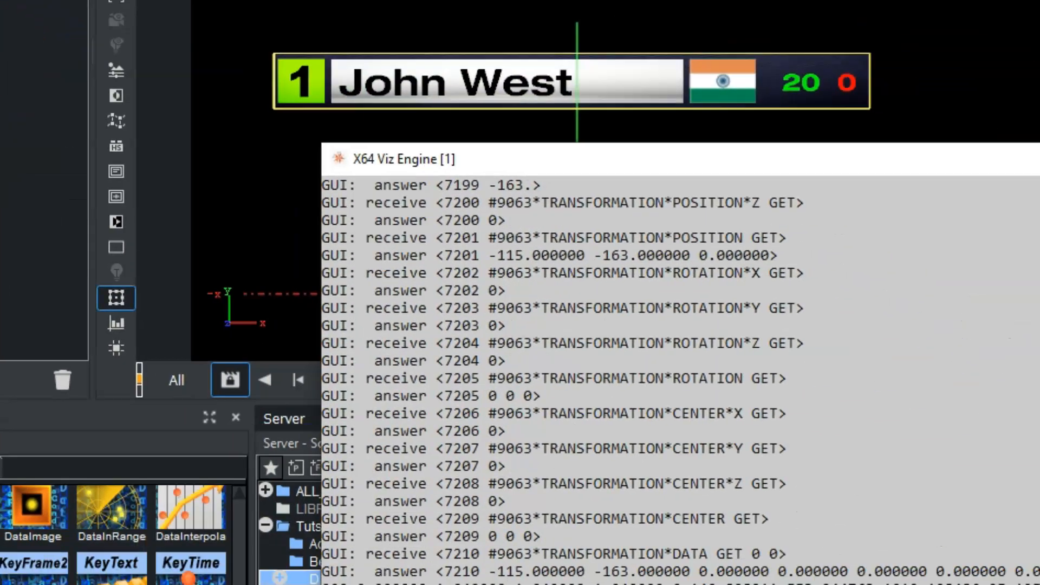
pyautogui.write('*')
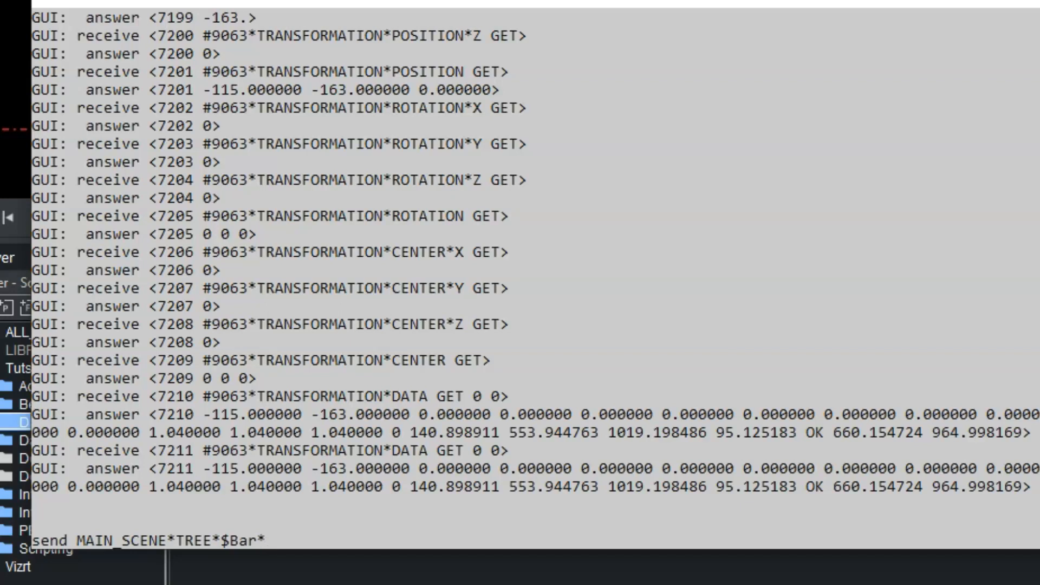
pyautogui.write('tra')
pyautogui.press('BackSpace')
pyautogui.press('BackSpace')
pyautogui.press('BackSpace')
pyautogui.write('TRANSFORMATION*')
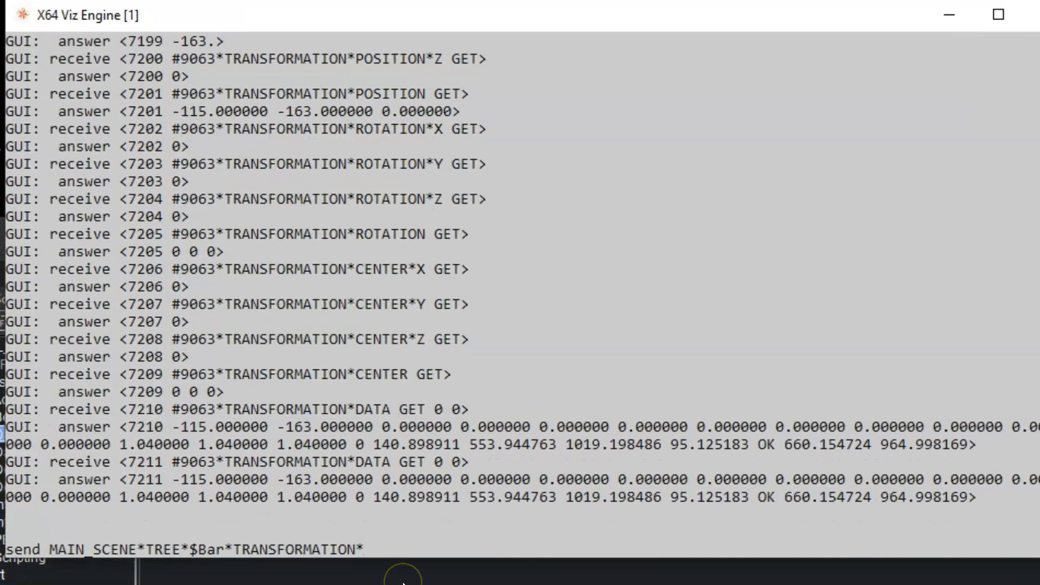
pyautogui.write('POSITION SET')
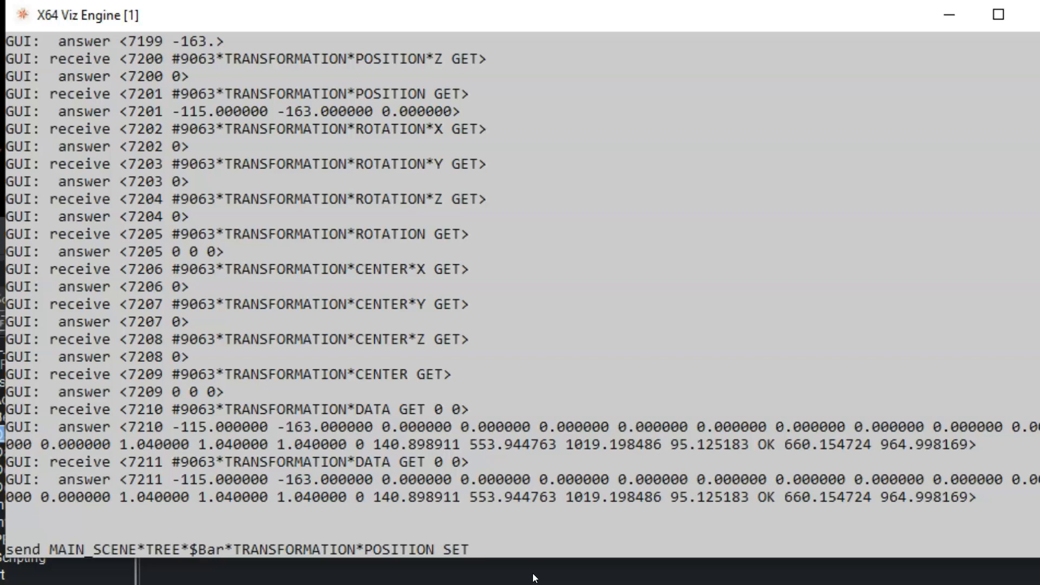
pyautogui.write('150')
pyautogui.write('34 -10')
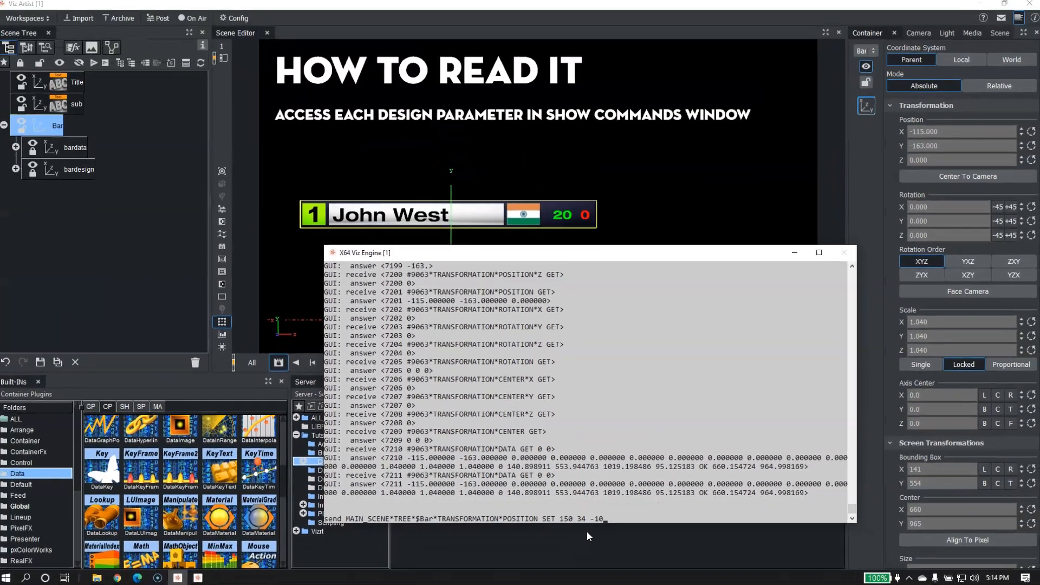
pyautogui.press('Return')
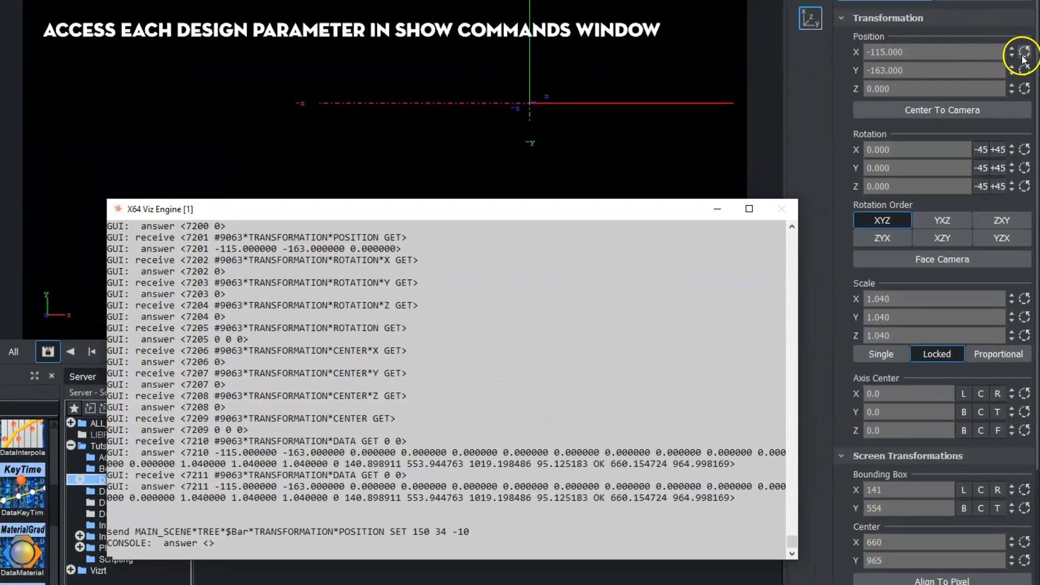
# Reset the Bar container's X, Y and Z position, then drag its X and Y values to bring the bar back into view.
pyautogui.click(1024, 52)
pyautogui.click(1024, 71)
pyautogui.click(1025, 89)
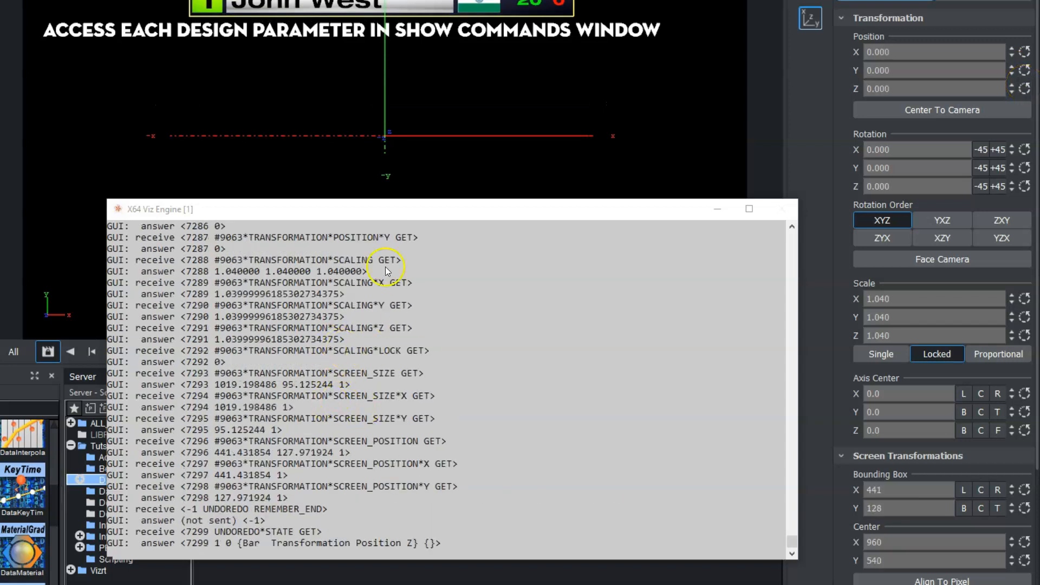
pyautogui.moveTo(863, 76); pyautogui.dragTo(778, 77)
pyautogui.moveTo(867, 52); pyautogui.dragTo(809, 53)
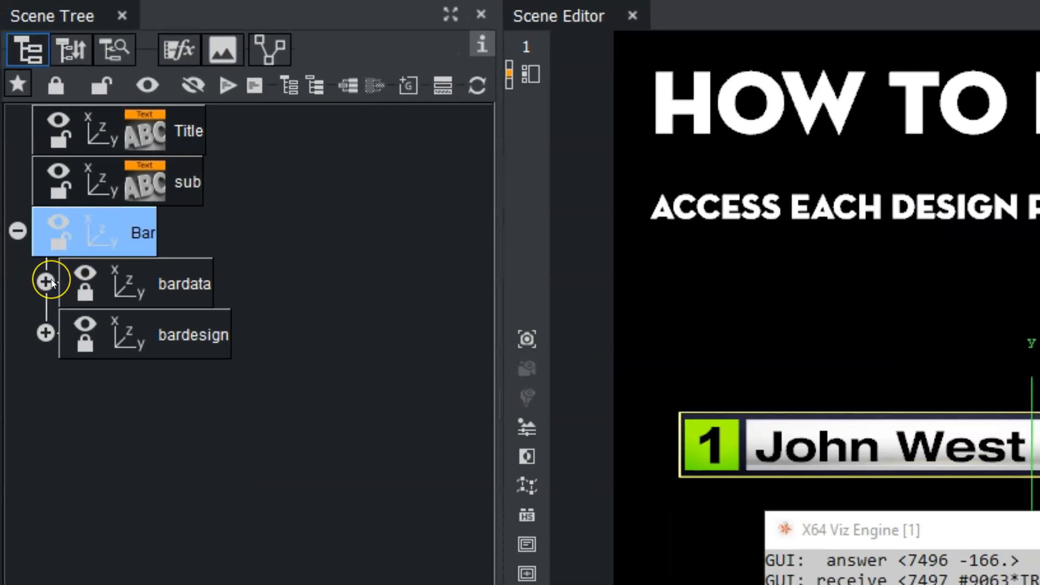
# Select the seed text under bardata and send MAIN_SCENE*TREE*$Bar$bardata$seed*GEOM*TEXT SET 5 from the console.
pyautogui.click(46, 281)
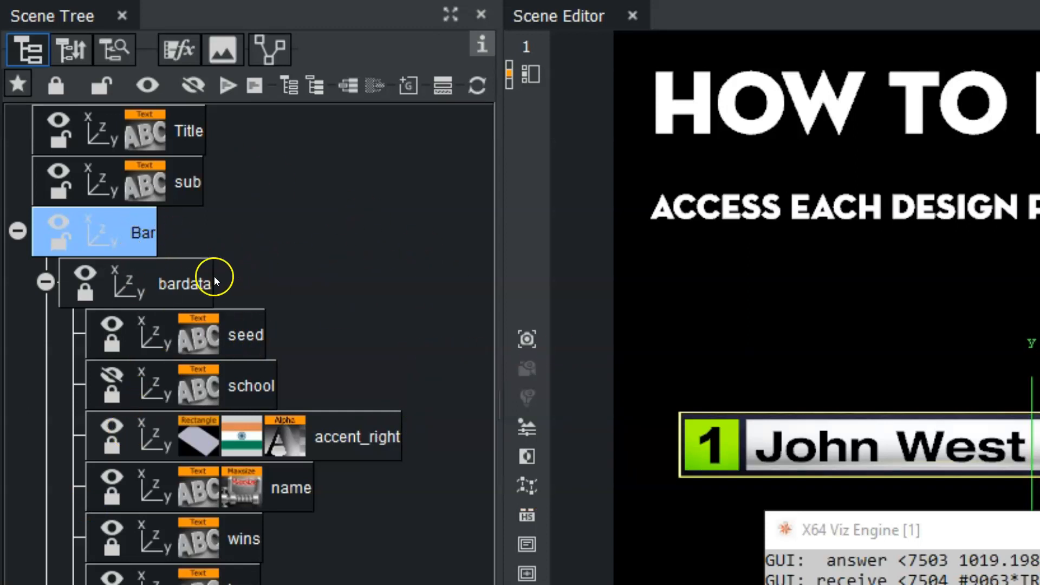
pyautogui.click(257, 329)
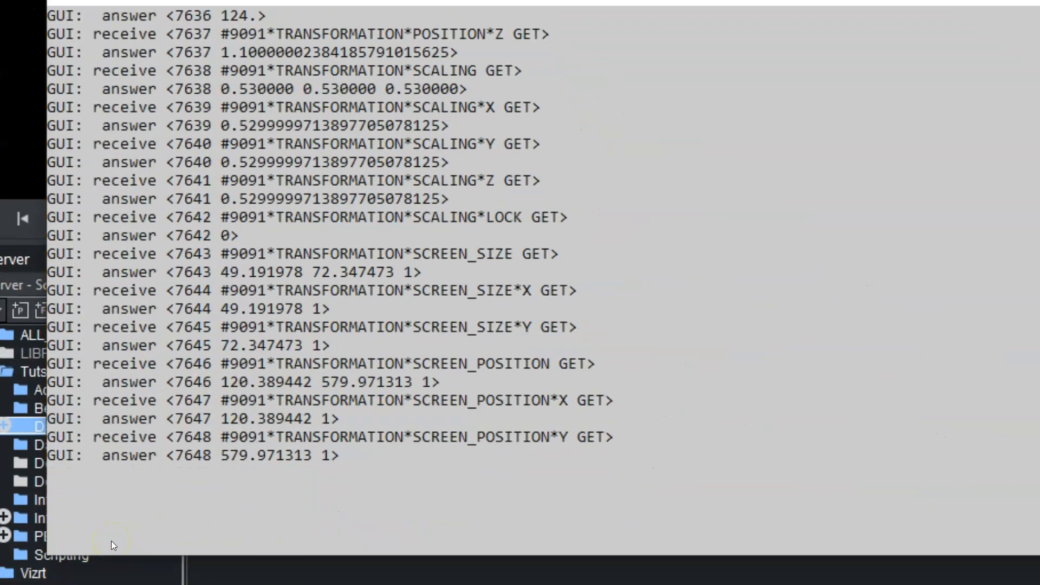
pyautogui.write('send MAIN_SCENE')
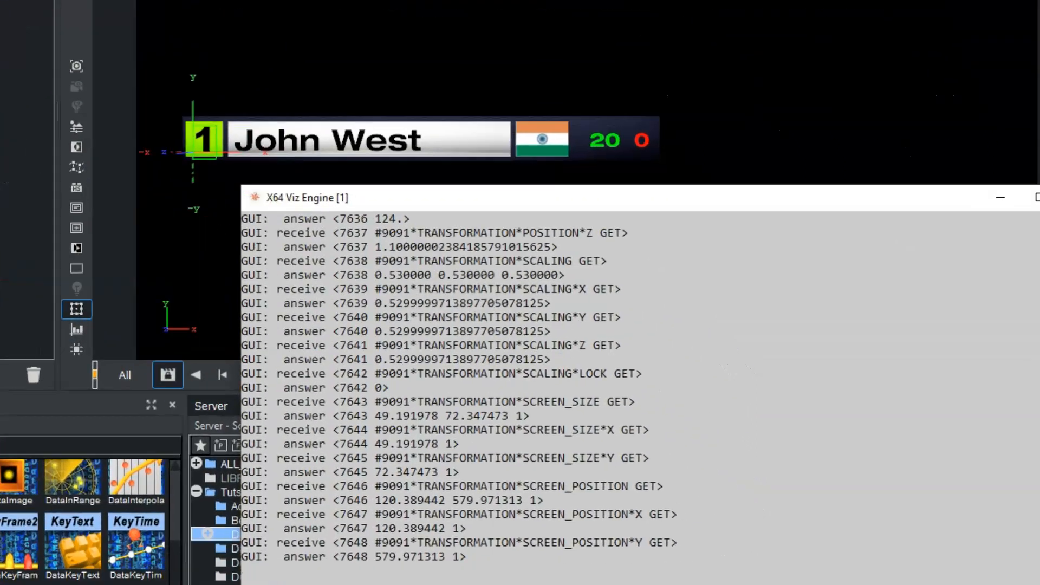
pyautogui.write('*TREE*')
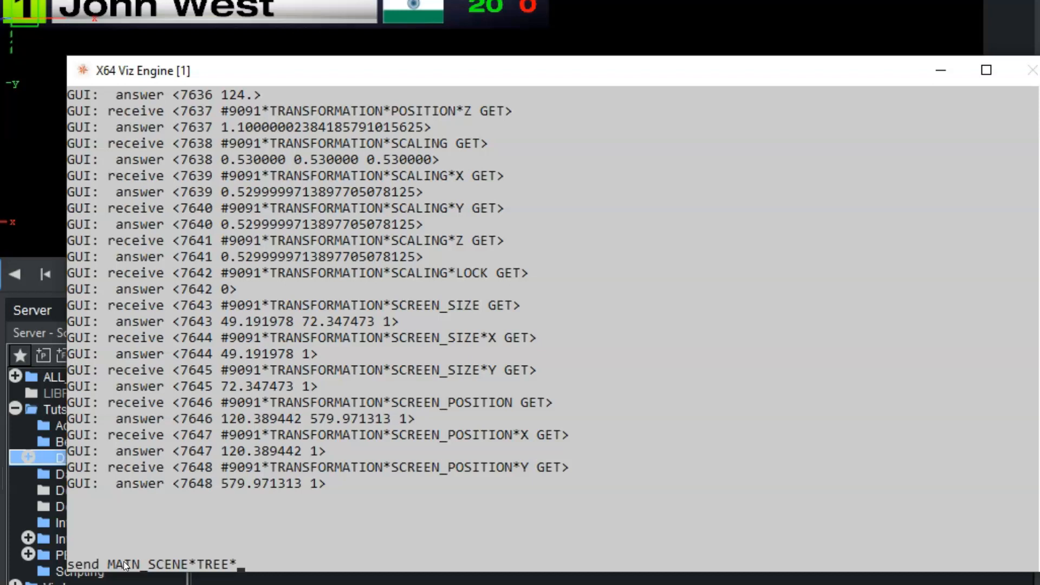
pyautogui.write('$Bar$')
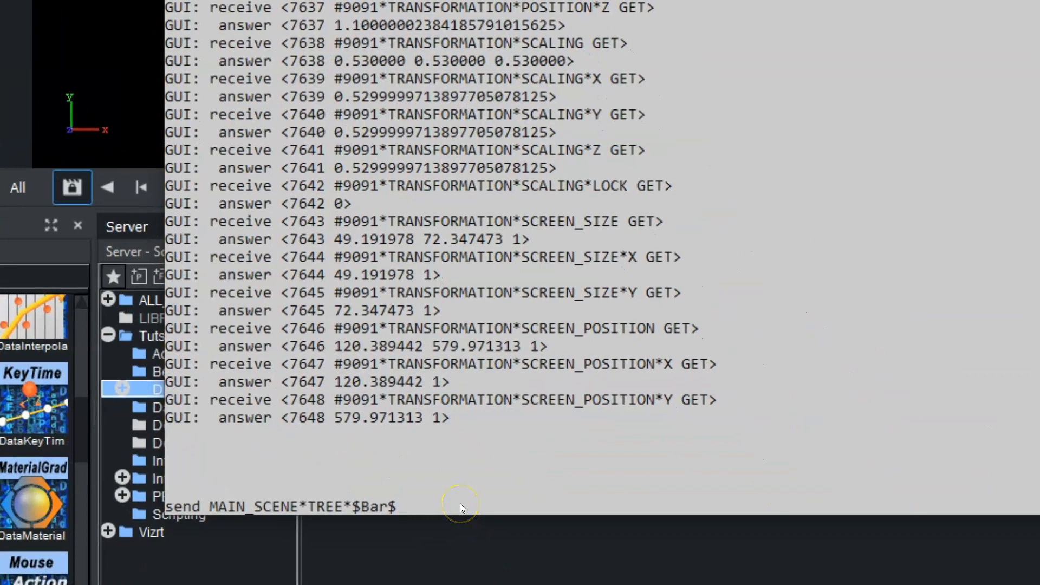
pyautogui.write('barda')
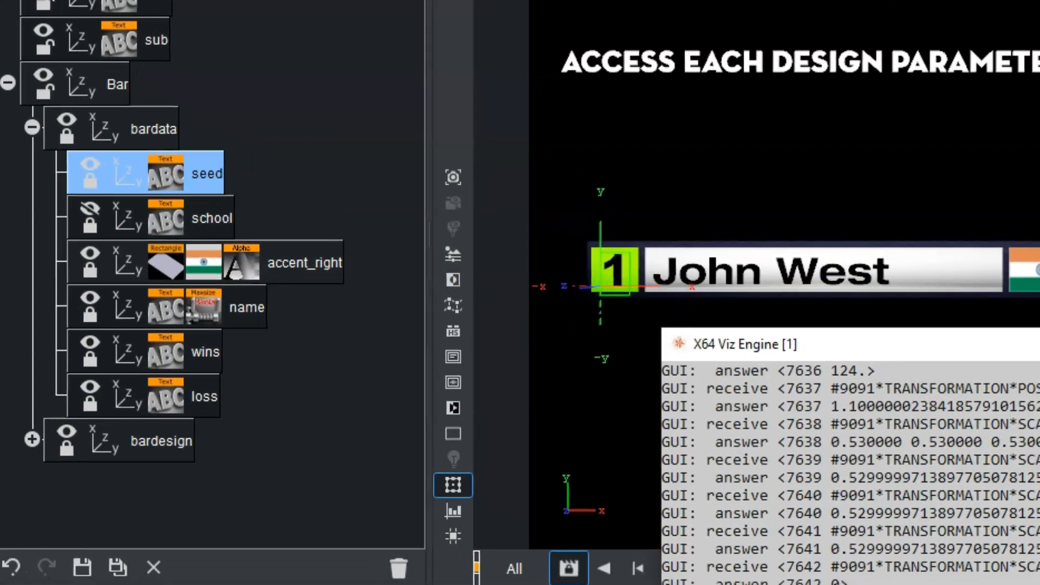
pyautogui.write('seed*')
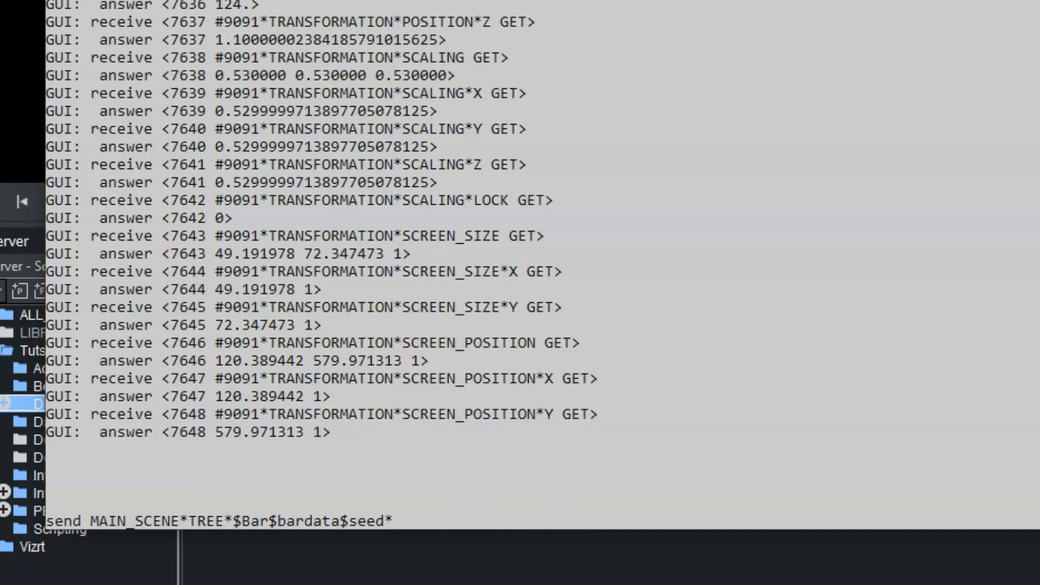
pyautogui.write('GEOM*TEXT SET')
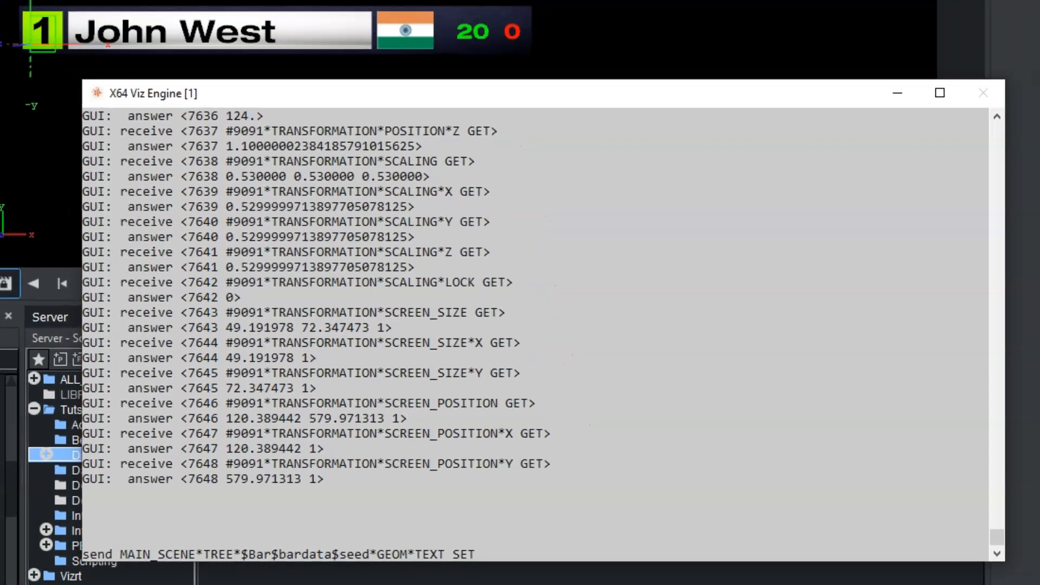
pyautogui.write(' 5')
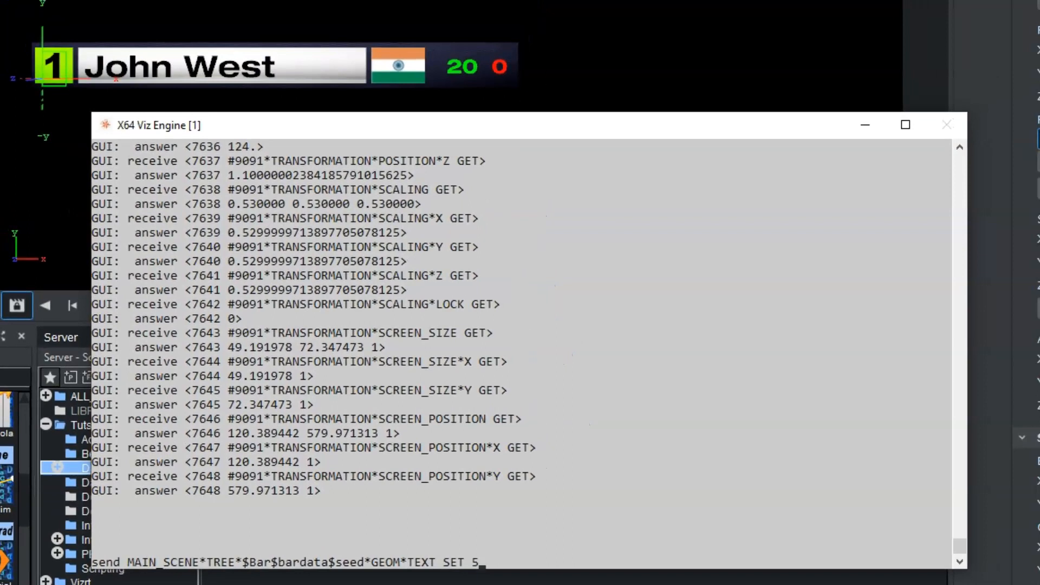
pyautogui.press('Return')
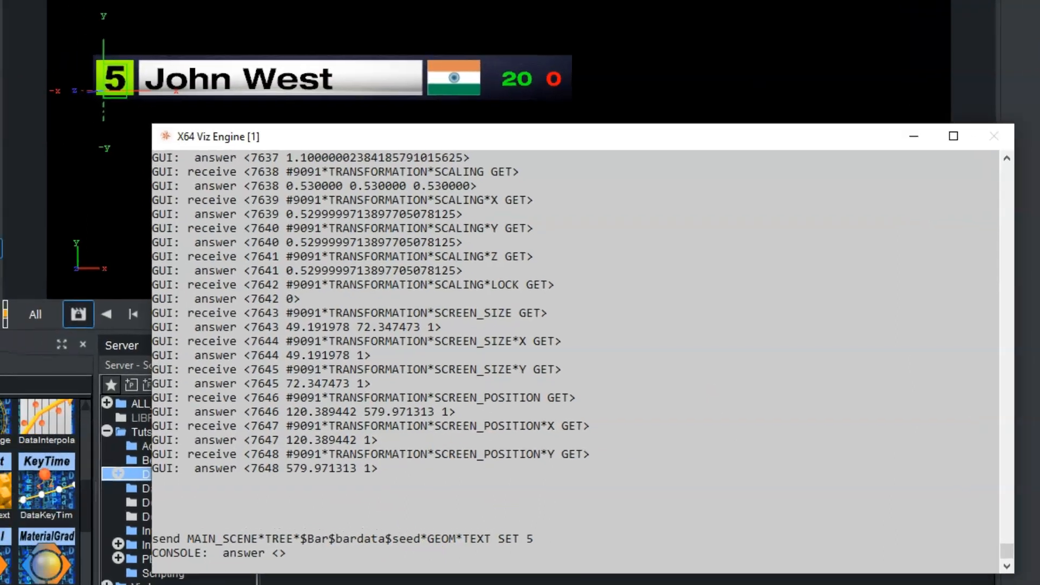
# Send MAIN_SCENE*TREE*$Bar$bardata$name*GEOM*TEXT SET followed by a new player name to change the name text.
pyautogui.click(84, 66)
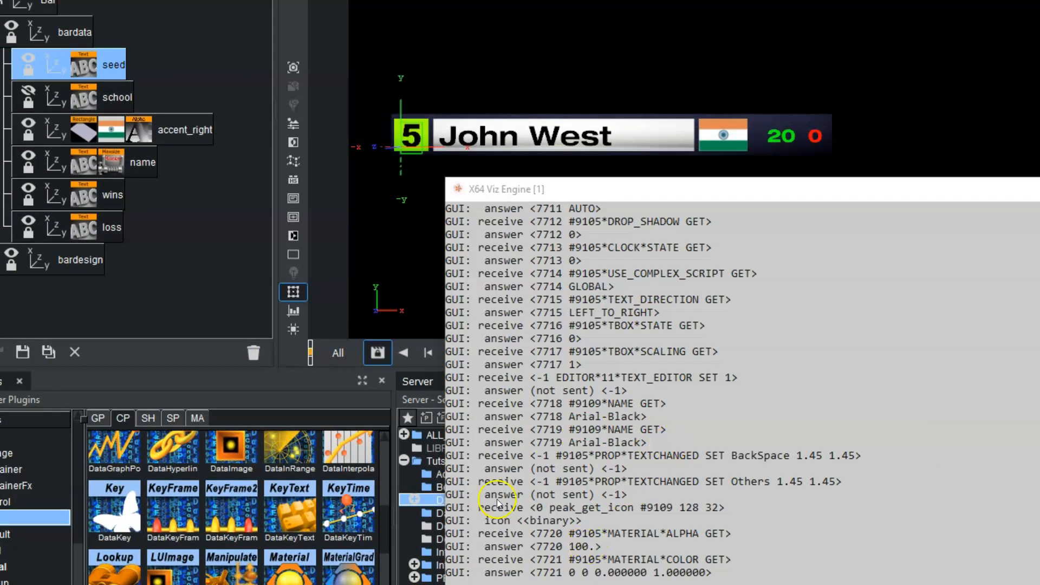
pyautogui.click(108, 64)
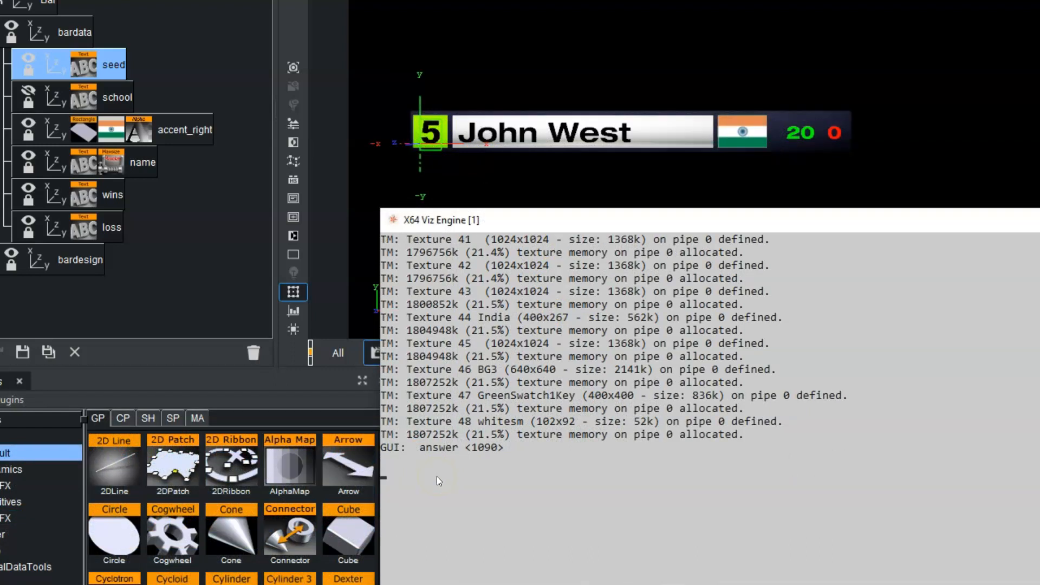
pyautogui.write('send')
pyautogui.write('CENE')
pyautogui.write('*TREE*')
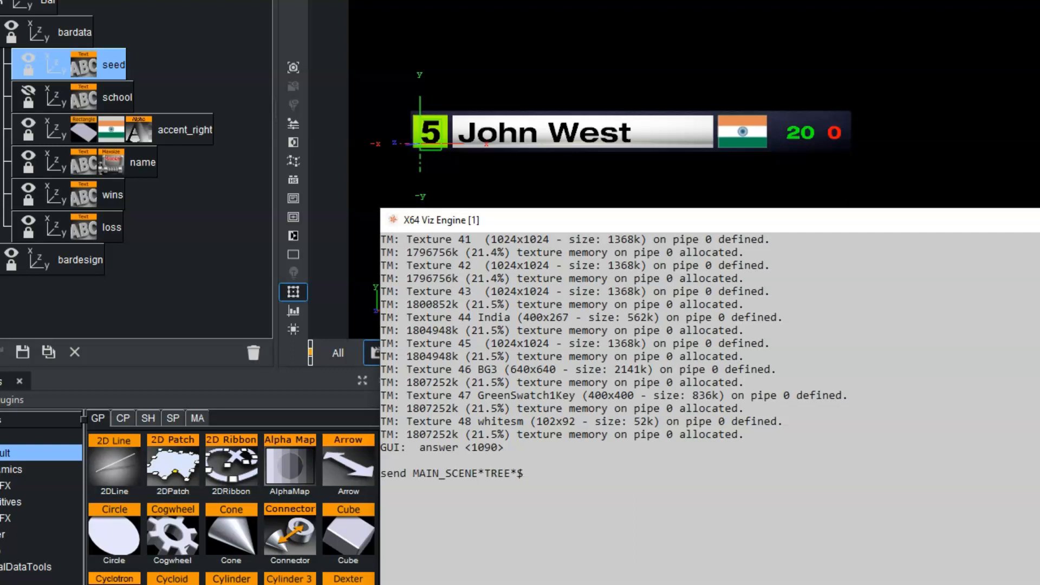
pyautogui.write('Bar$bardata$name')
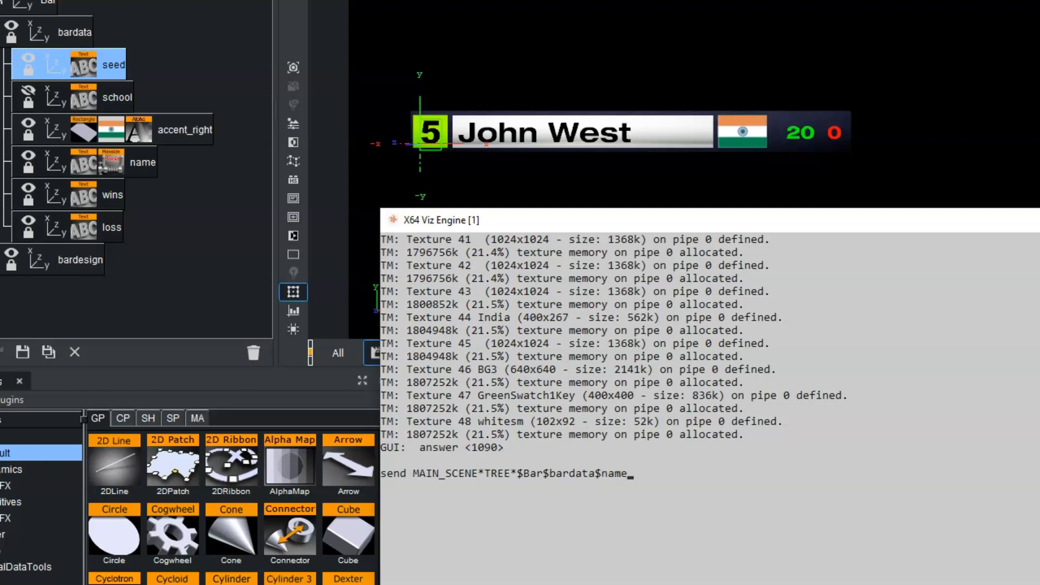
pyautogui.write('*')
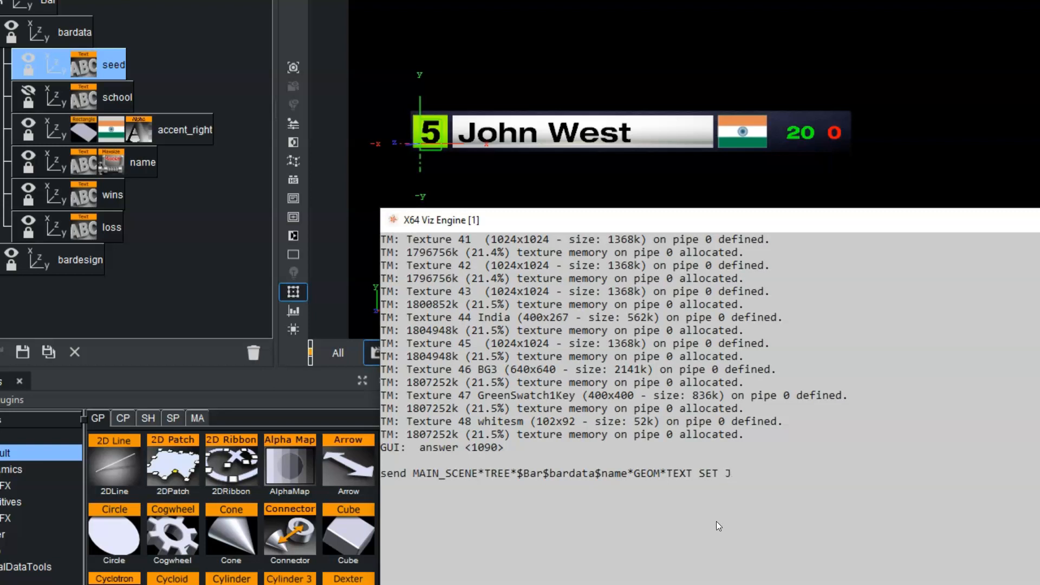
pyautogui.press('Return')
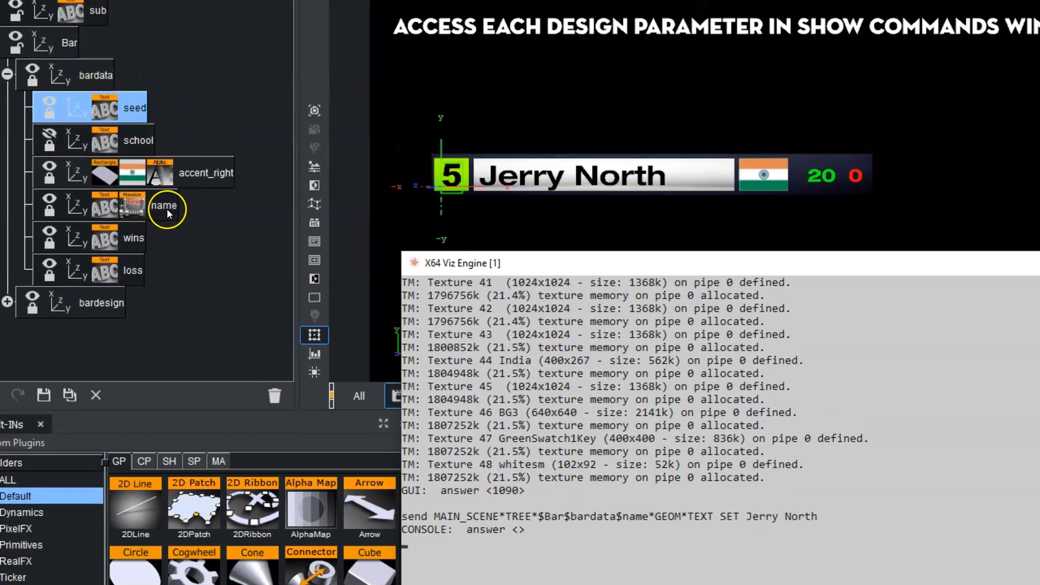
# Highlight the GEOM*TEXT part of the sent command line in the console.
pyautogui.click(633, 515)
pyautogui.click(684, 516)
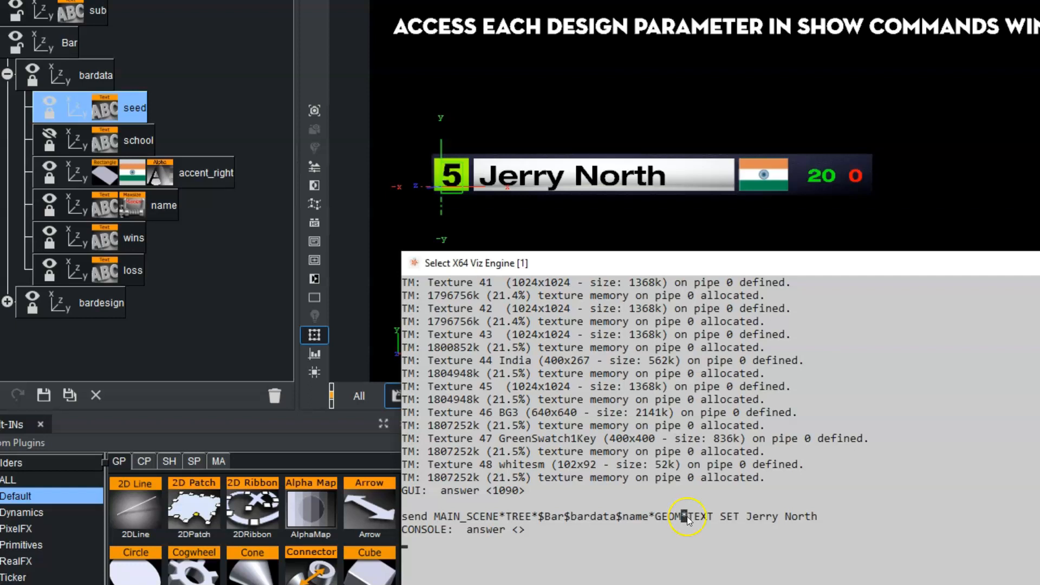
pyautogui.moveTo(687, 516); pyautogui.dragTo(698, 514)
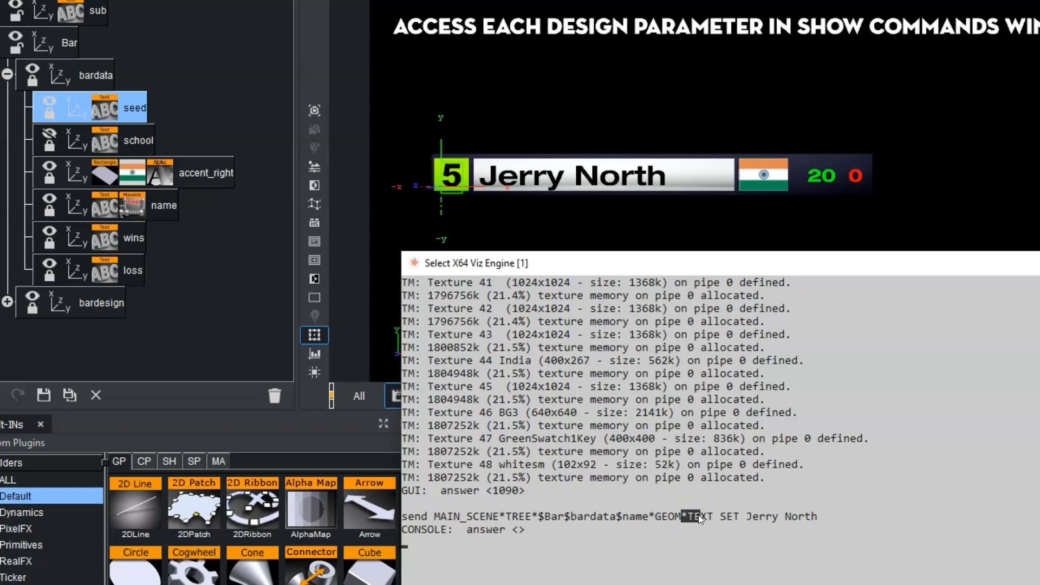